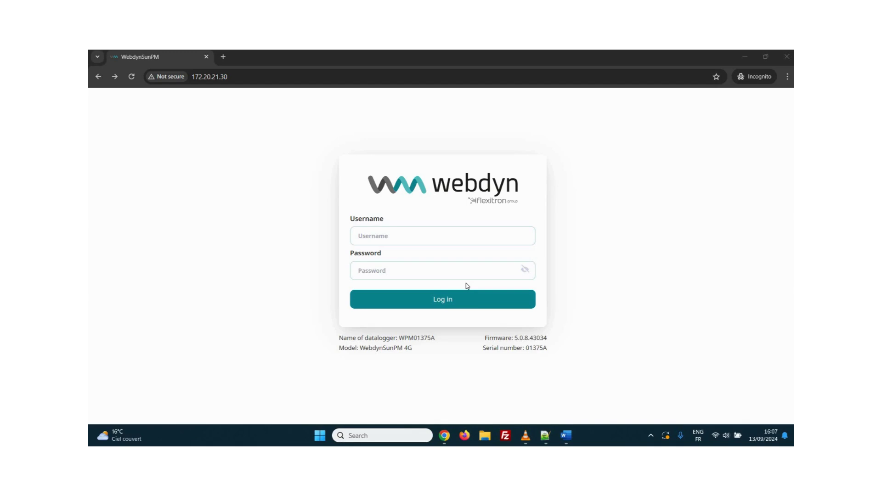
Log in to the datalogger with the saved username and the account password.
click(408, 231)
click(414, 270)
click(428, 263)
key(Return)
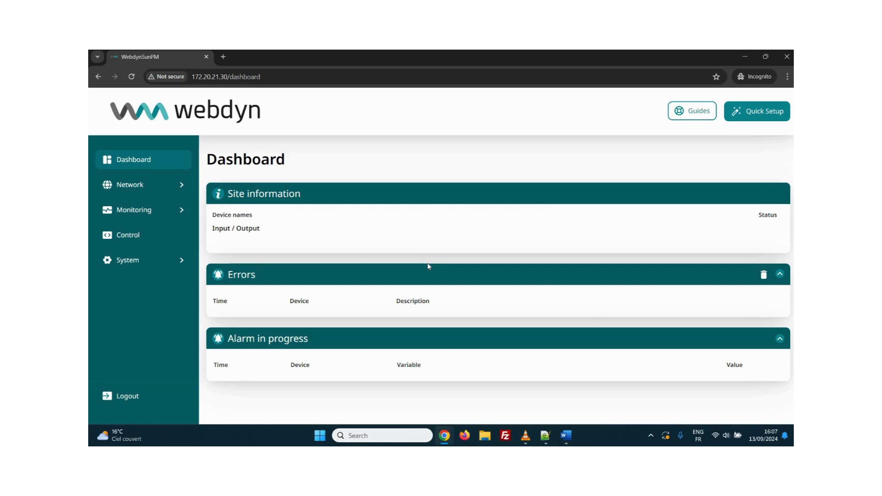
Launch Quick Setup, save the Lan 2 network settings, and advance to the Mobile network page.
click(757, 112)
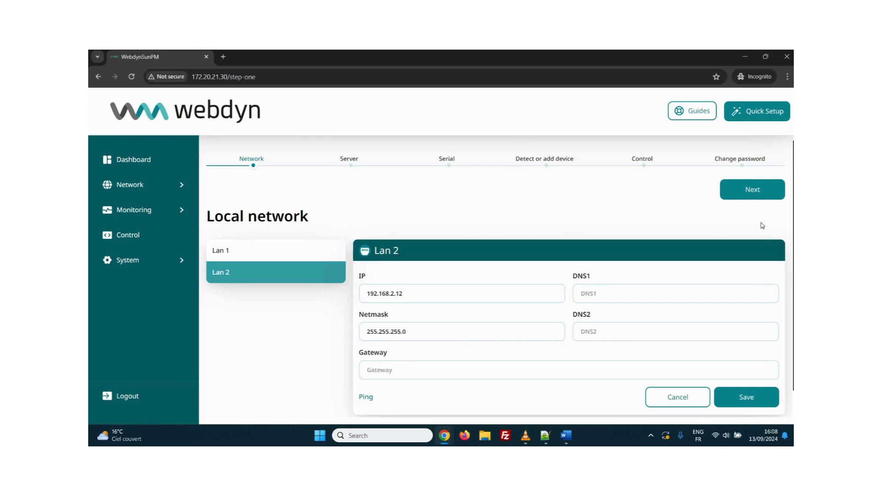
scroll(757, 261, down, 1)
click(759, 372)
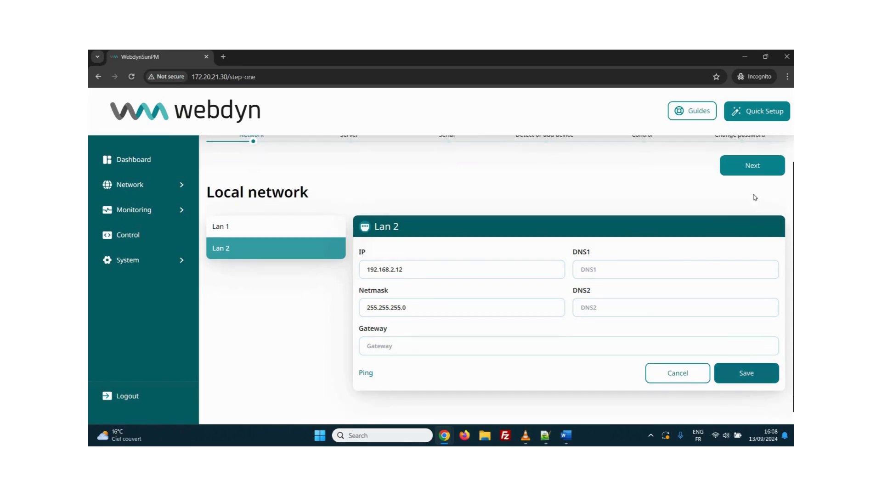
click(741, 173)
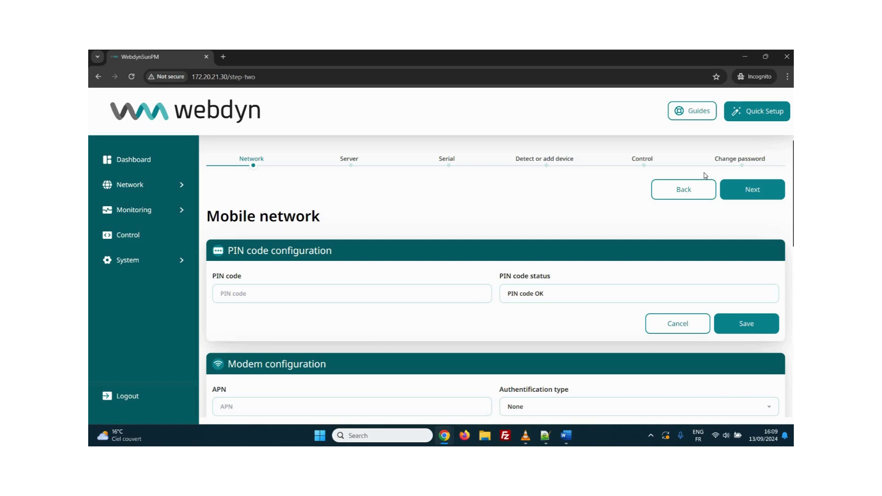
Review the Modem information on the Mobile network page, then advance to Server 1 setup.
scroll(593, 228, down, 5)
scroll(536, 228, down, 5)
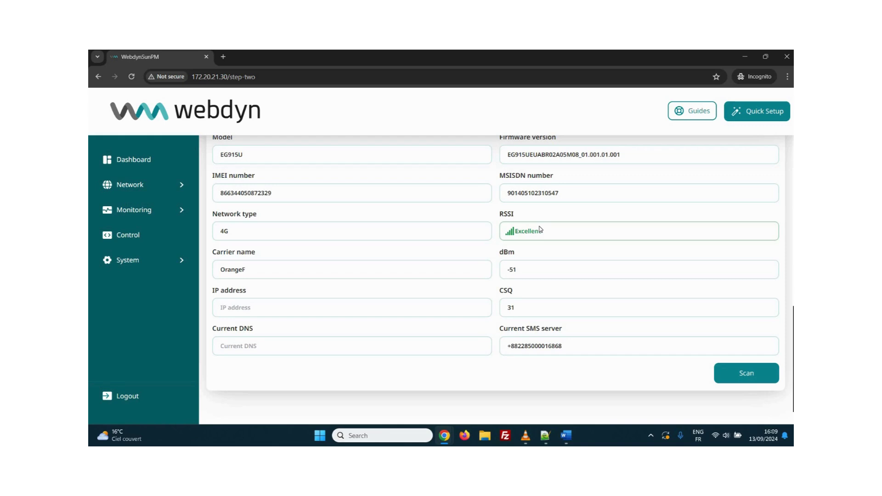
scroll(542, 232, up, 10)
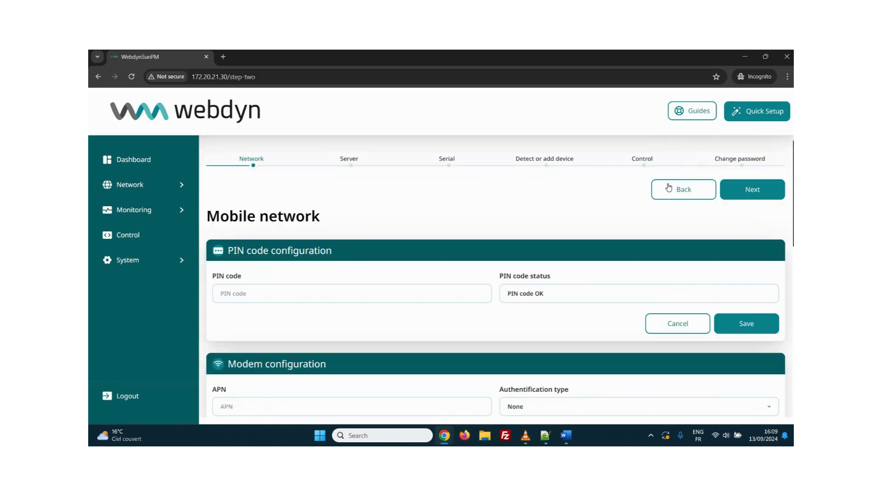
click(746, 197)
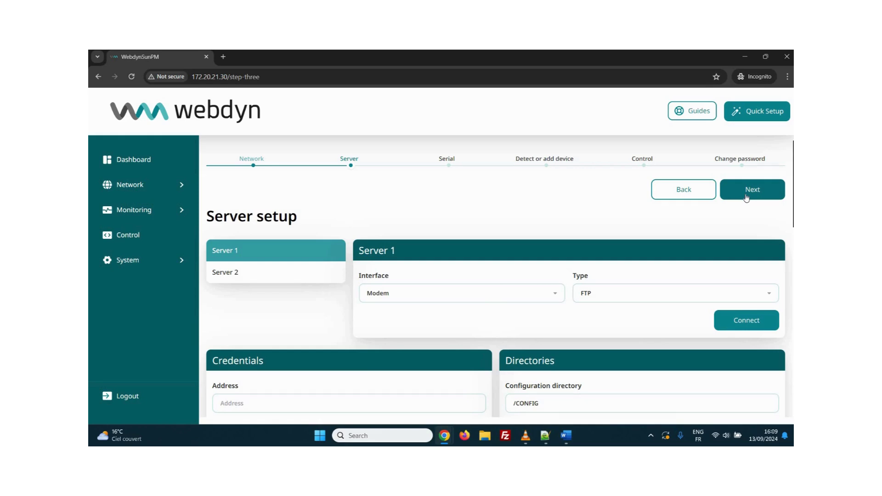
Inspect Server 1's Type and Interface options (FTP, Modem), then bring up the Server 2 tab.
scroll(642, 226, down, 1)
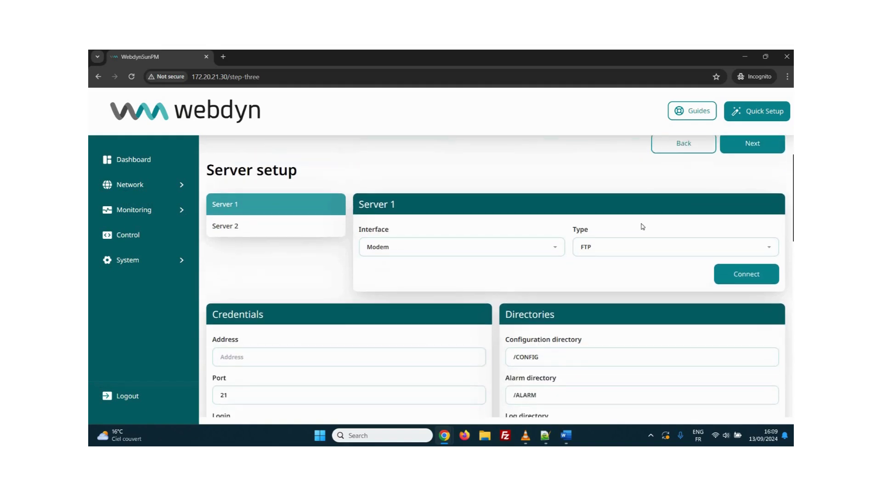
scroll(642, 226, down, 3)
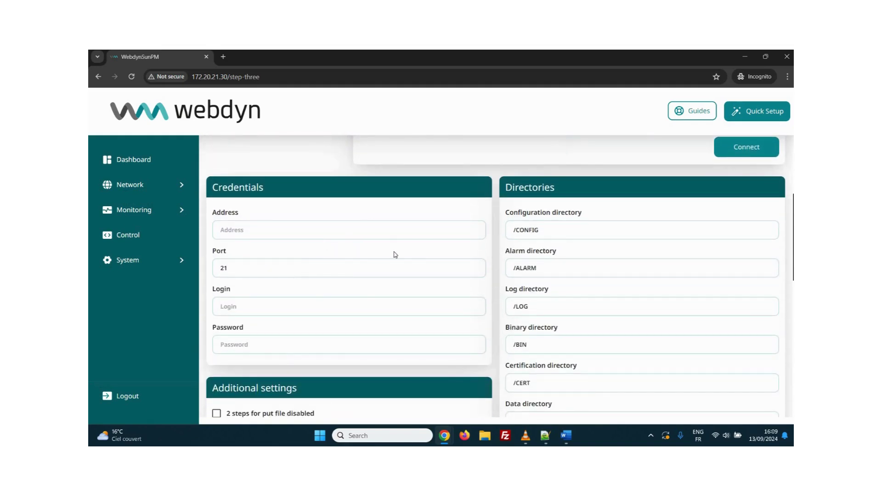
scroll(398, 256, up, 4)
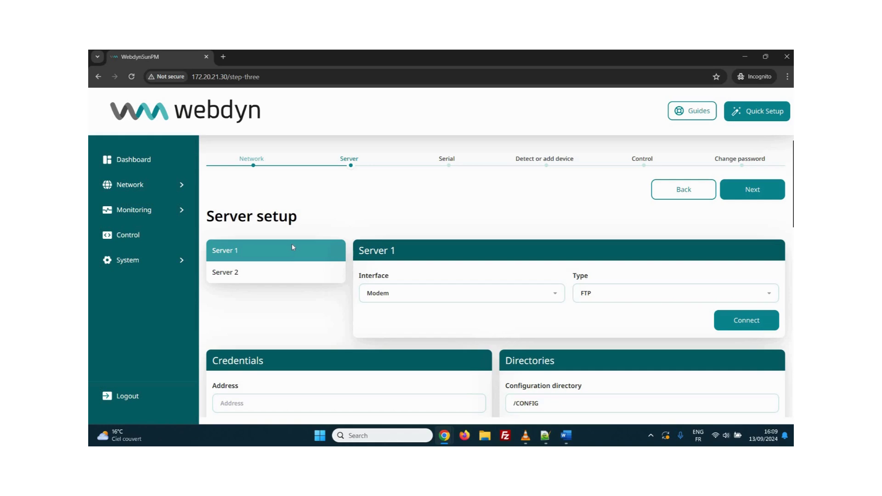
click(612, 301)
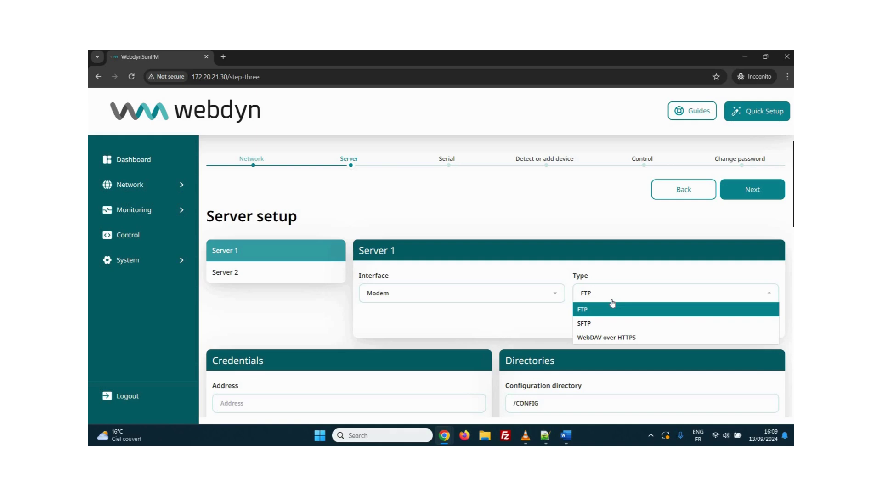
click(532, 293)
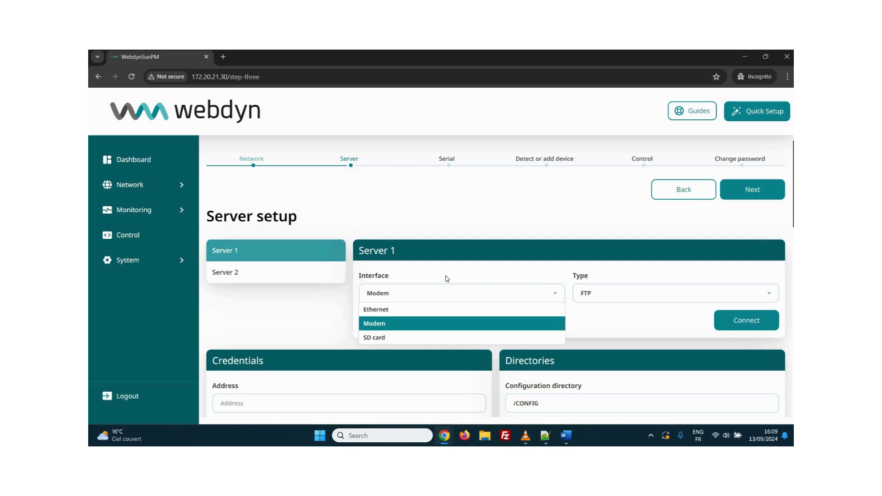
click(302, 272)
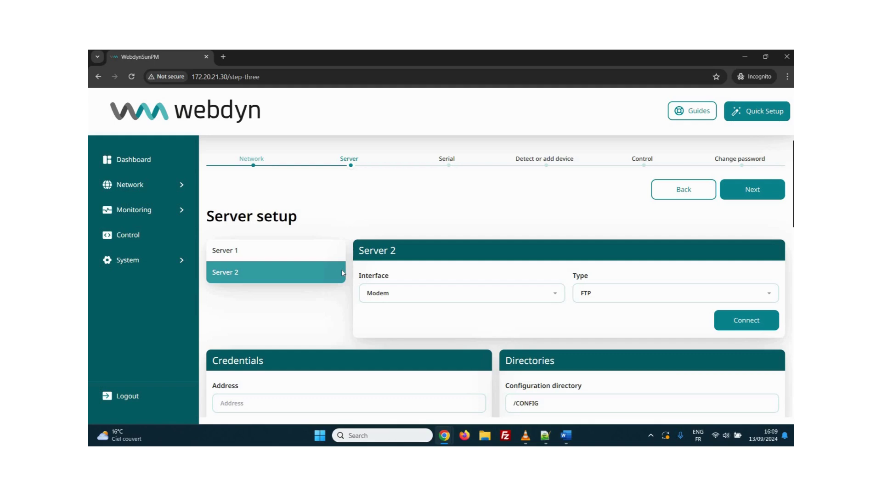
Check Server 2's protocol Type choices and scroll through its remaining settings.
click(631, 302)
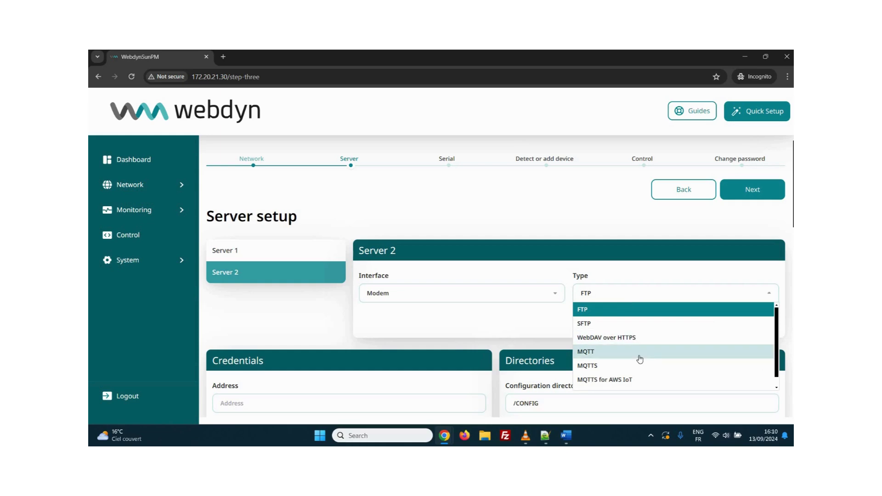
scroll(638, 356, down, 3)
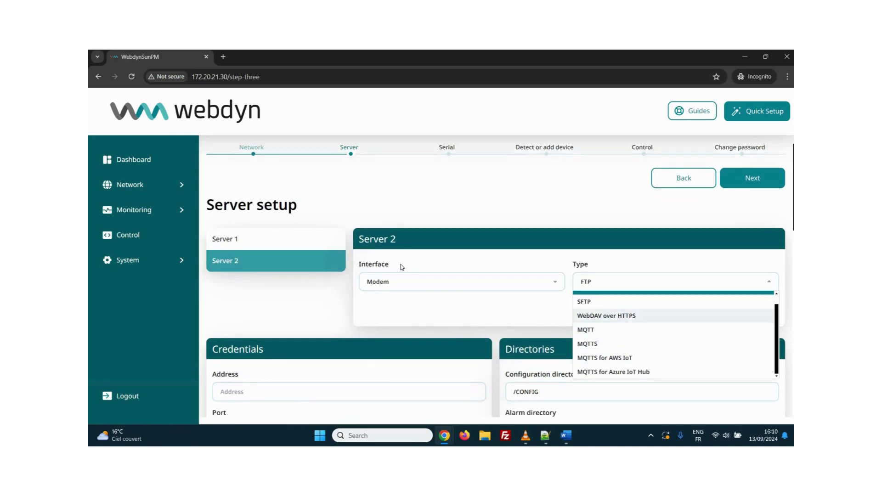
scroll(402, 257, down, 1)
scroll(403, 247, down, 8)
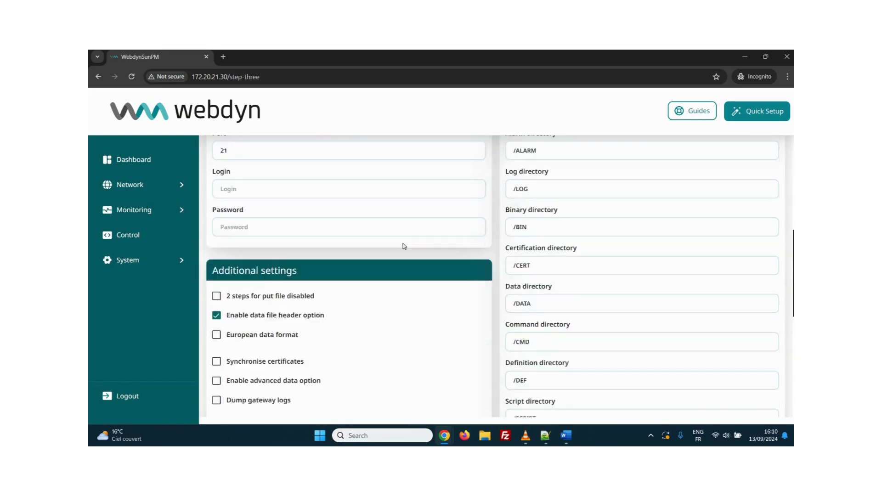
scroll(402, 243, down, 3)
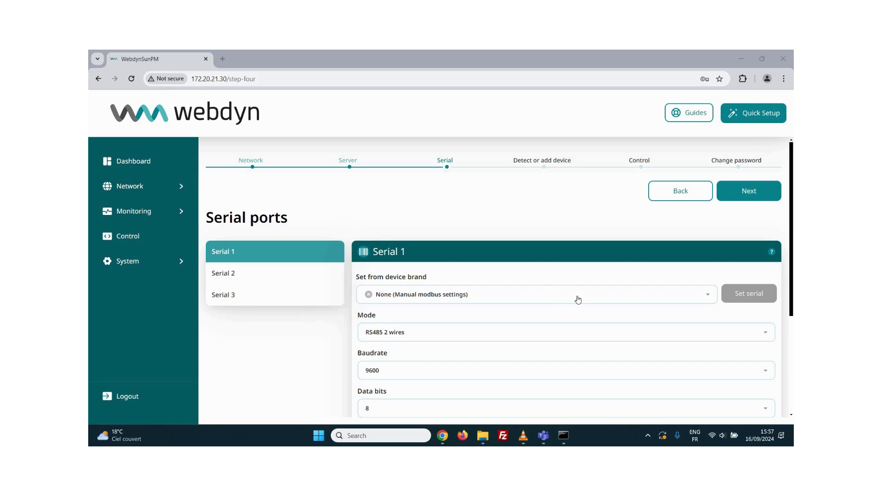
Browse Serial 1's device brand list without choosing one, then advance to Detect or add device.
click(523, 300)
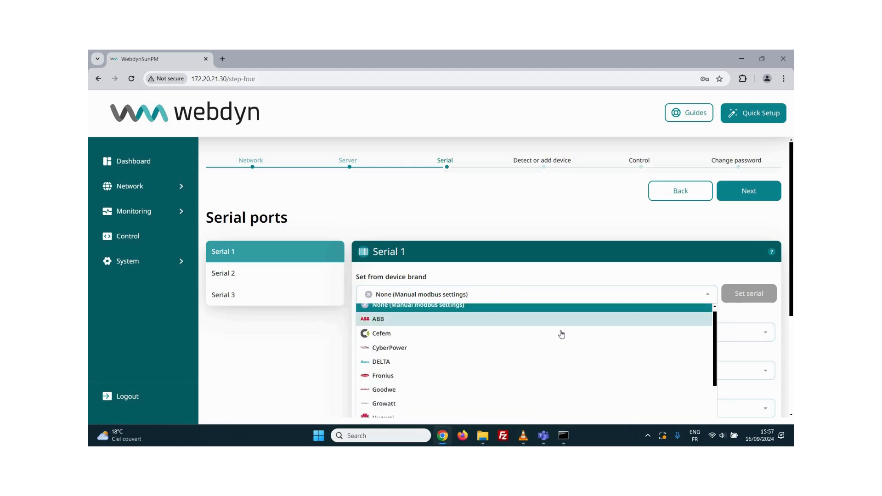
scroll(562, 334, down, 2)
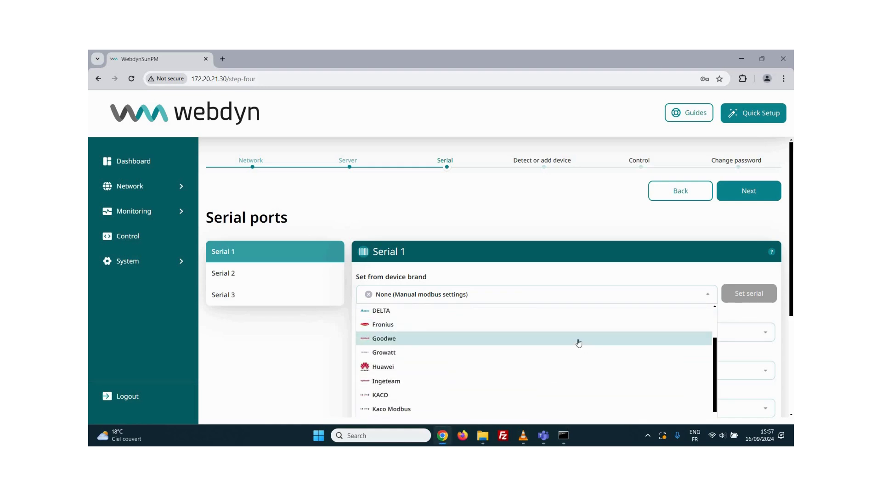
click(749, 191)
scroll(575, 271, down, 1)
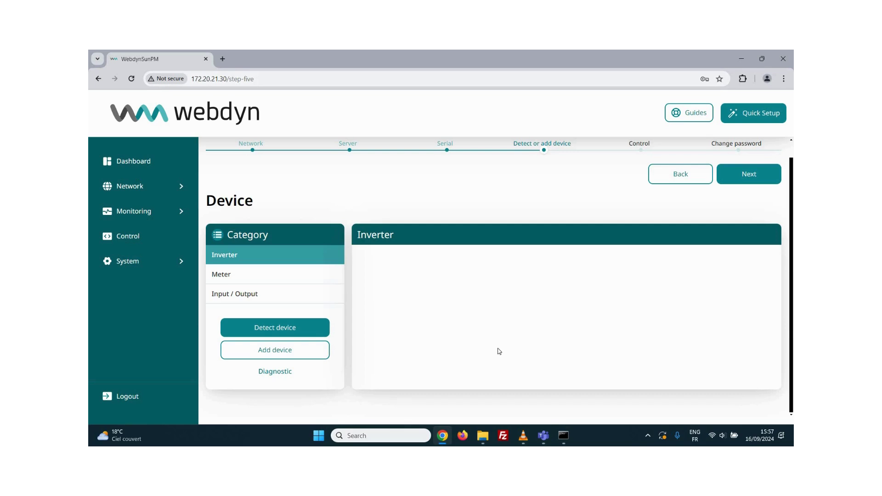
click(322, 327)
scroll(356, 322, down, 4)
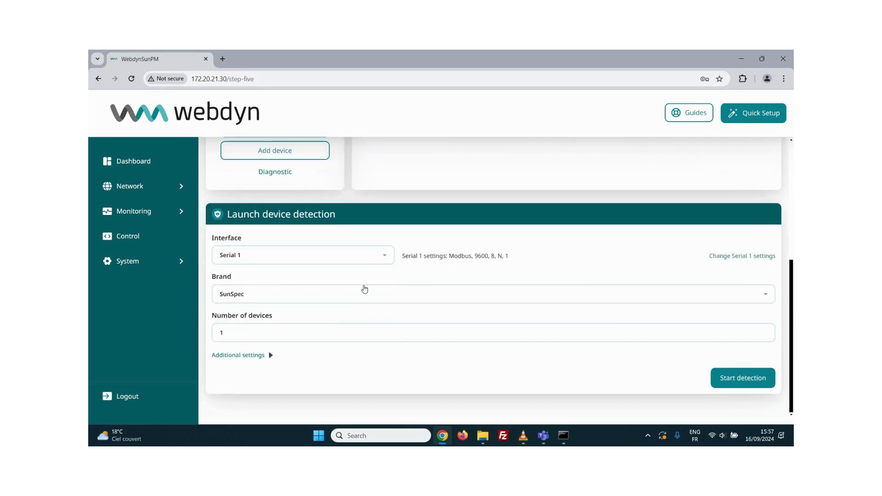
click(358, 294)
scroll(292, 254, up, 3)
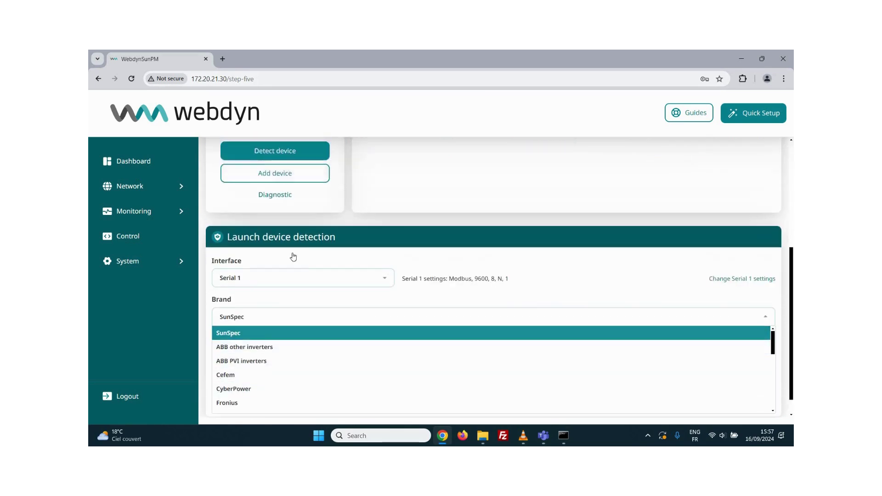
click(287, 255)
scroll(541, 268, down, 4)
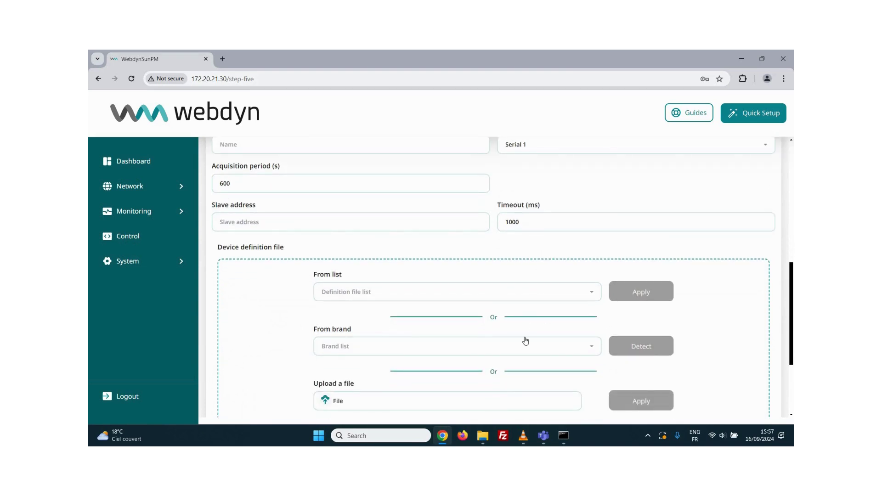
click(471, 295)
scroll(468, 349, down, 6)
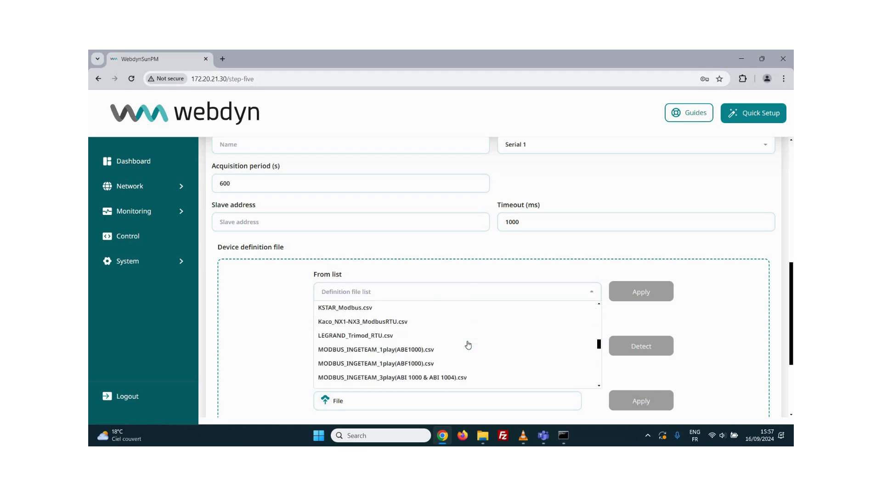
scroll(468, 344, down, 3)
click(693, 336)
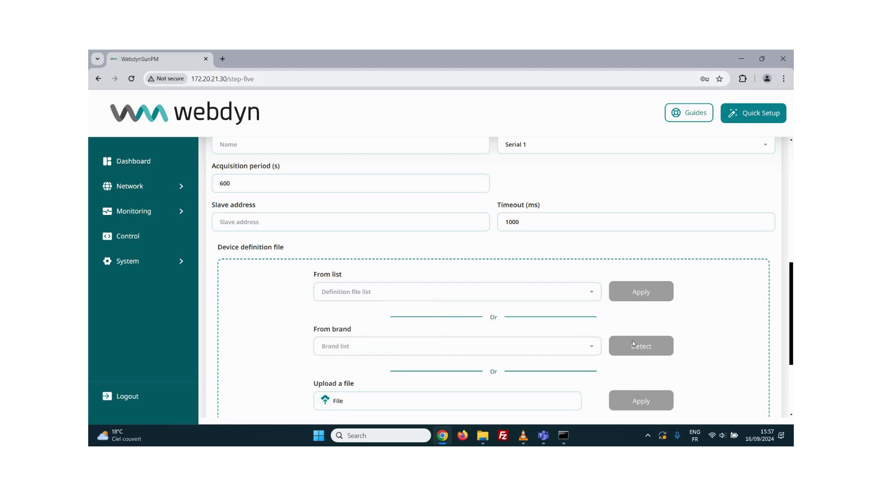
scroll(528, 316, down, 2)
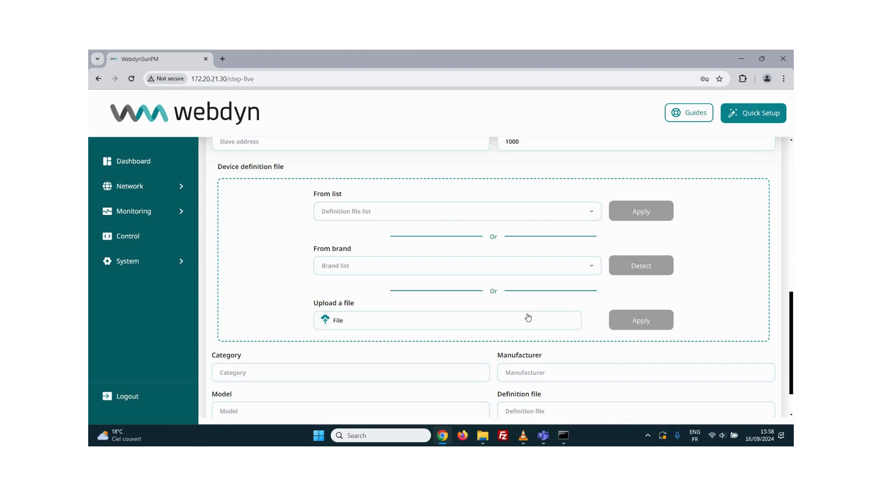
click(523, 319)
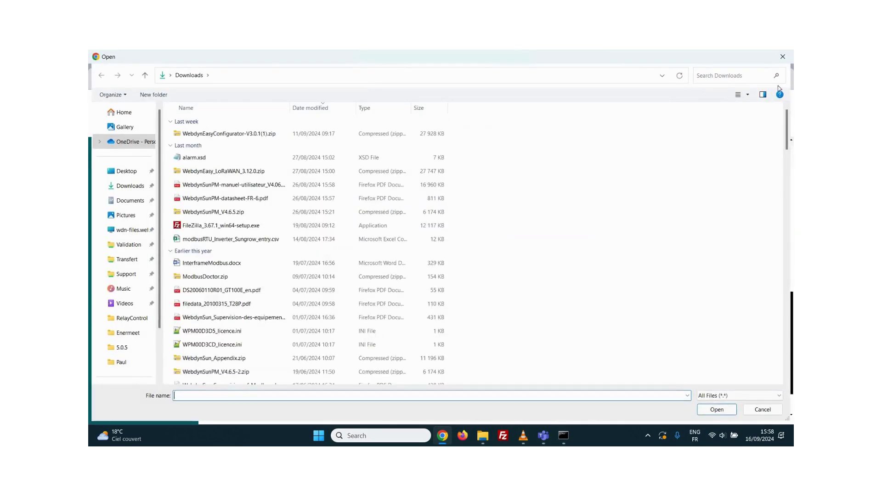
click(782, 56)
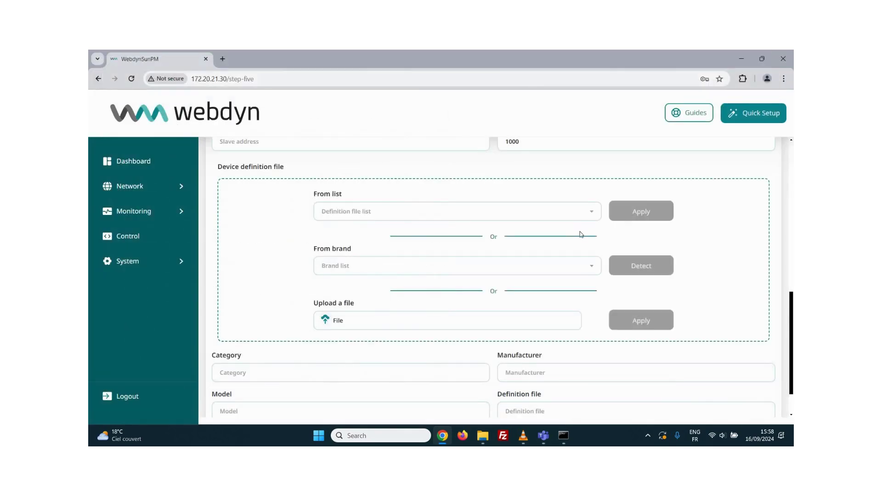
scroll(689, 253, up, 10)
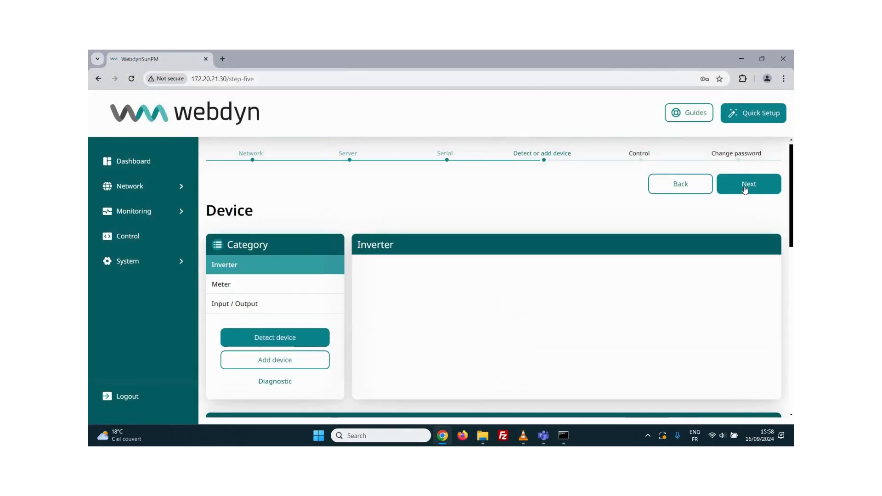
On the Control step, view ActivePowerRegulation's script arguments without changes, then continue to Change password.
click(745, 188)
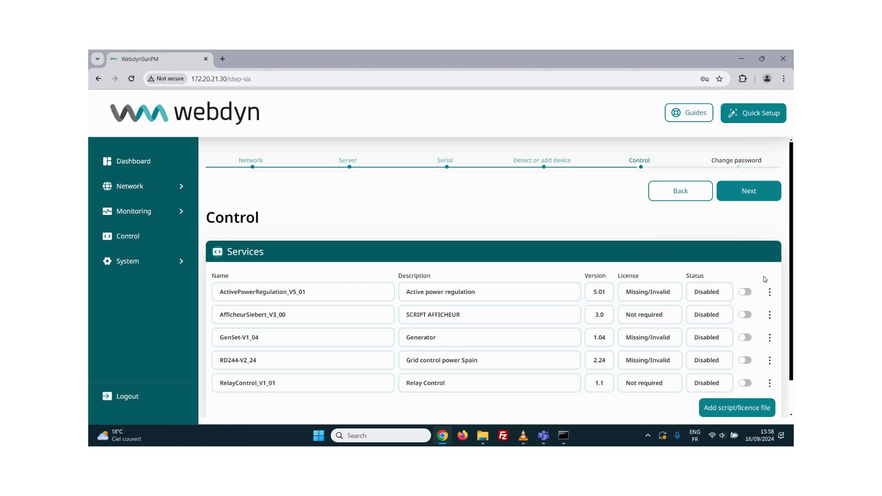
click(769, 292)
click(737, 309)
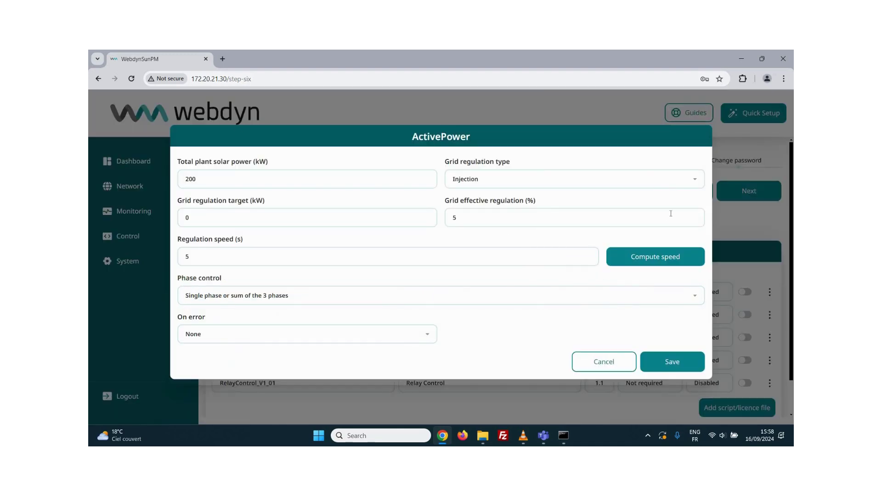
click(715, 236)
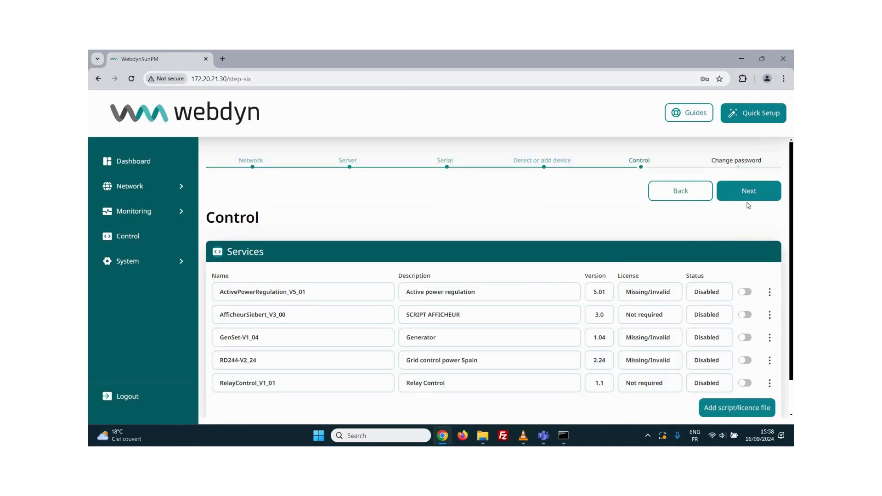
click(747, 194)
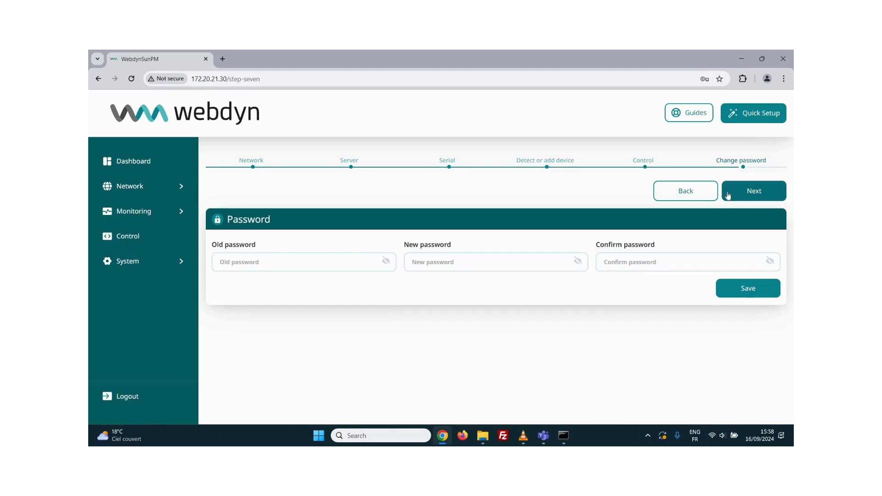
Complete Quick Setup with the password unchanged and go back to the dashboard.
click(763, 193)
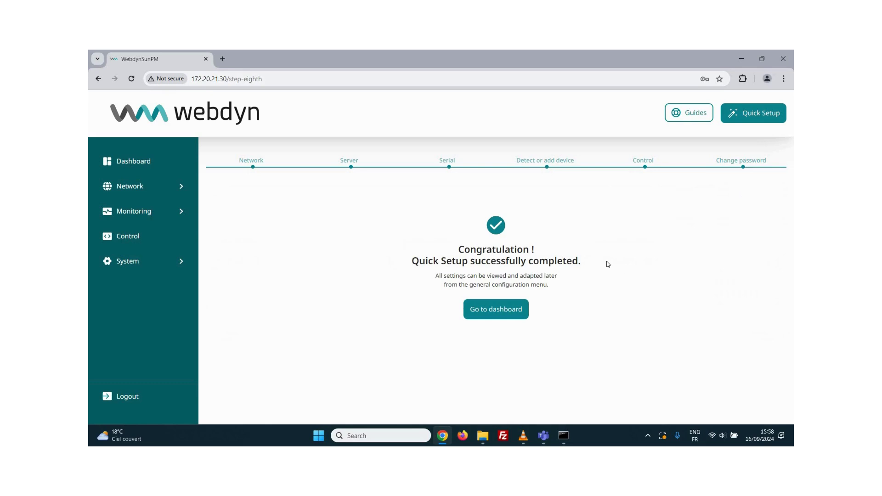
click(498, 307)
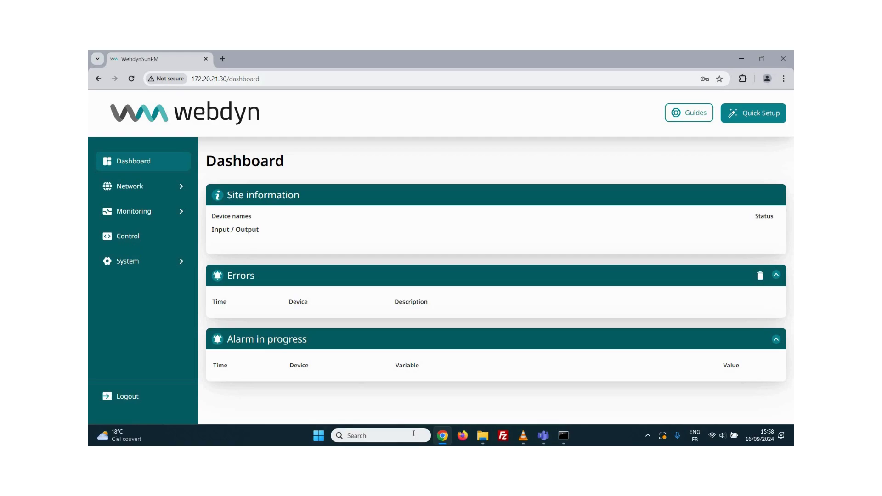